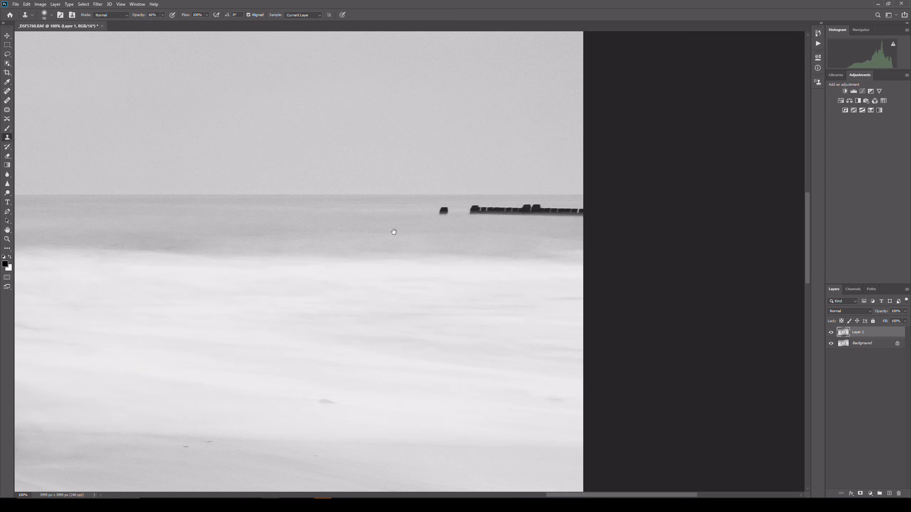
Step: Remove the isolated post and the dark groyne at the photo's right edge with the Spot Healing Brush
drag(441, 226, 401, 230)
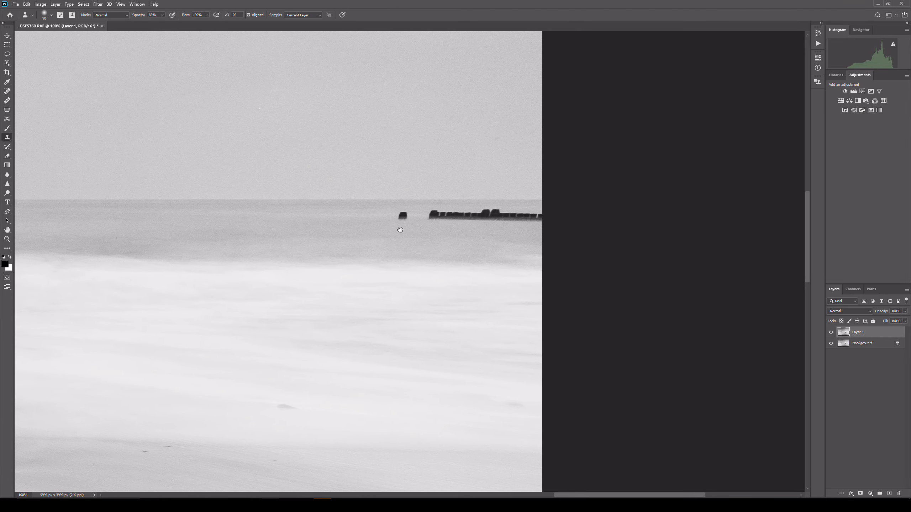
click(7, 91)
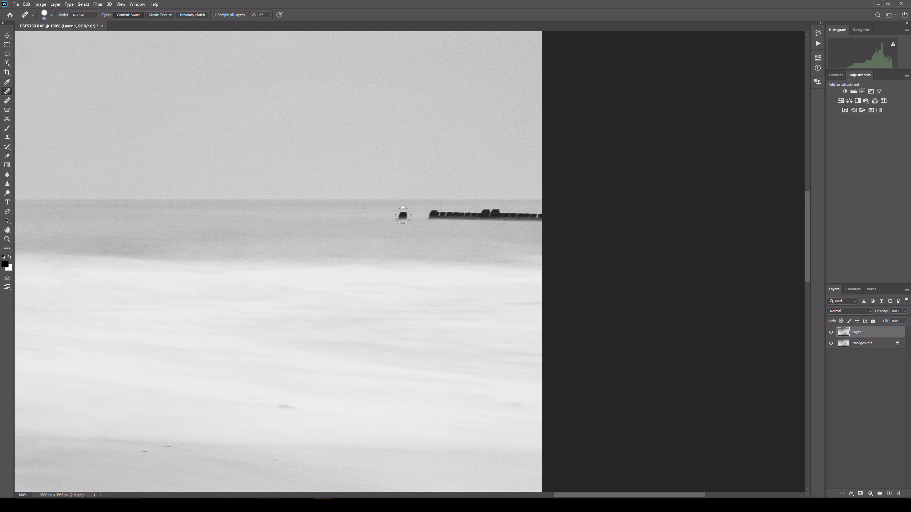
click(402, 215)
key(bracketright)
mouse_move(424, 215)
mouse_down()
mouse_move(543, 217)
mouse_move(539, 227)
mouse_up()
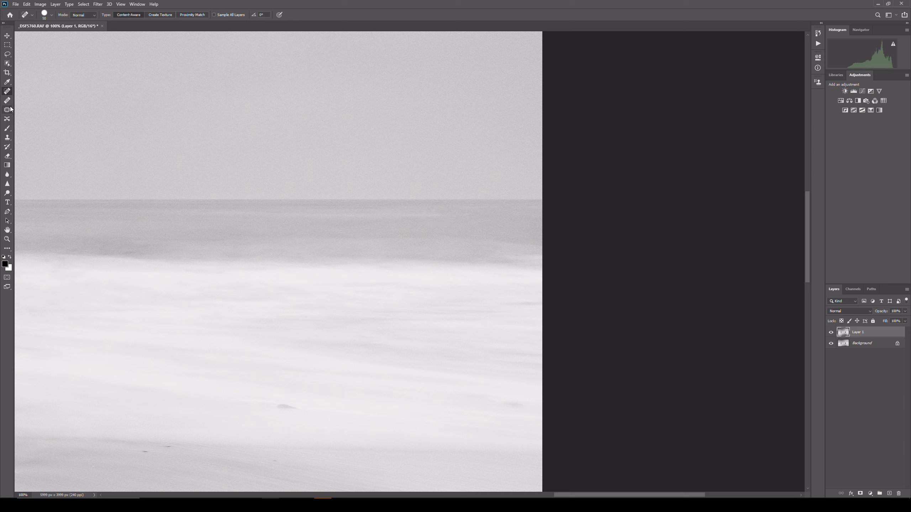
Step: Clone clean seawater over the healed area below the right part of the horizon with the Clone Stamp
click(10, 138)
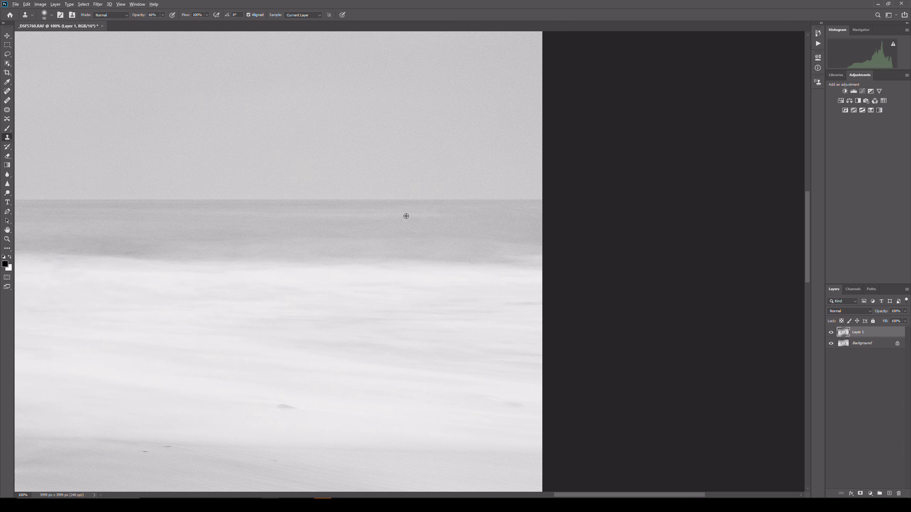
alt+click(376, 216)
drag(457, 215, 554, 216)
Step: Remove the ship on the horizon at the photo's left edge with an enlarged Spot Healing Brush
key(ctrl+0)
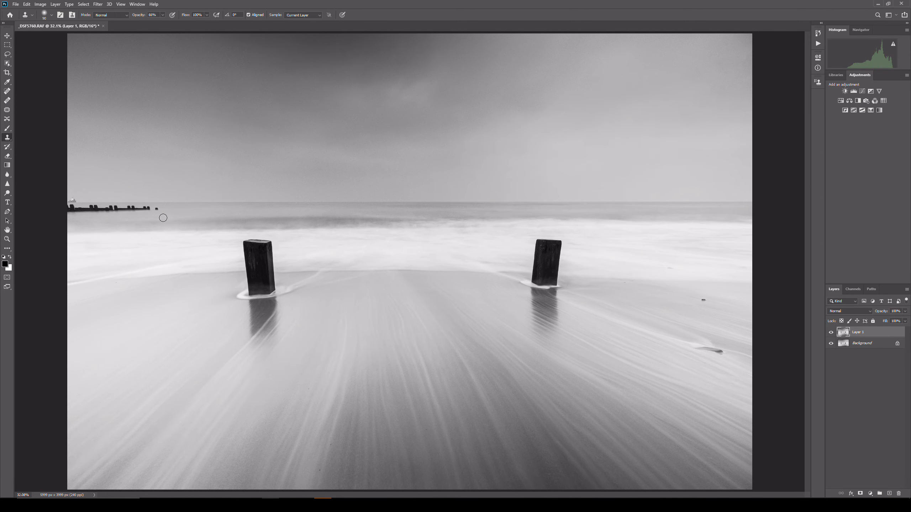
key(ctrl+1)
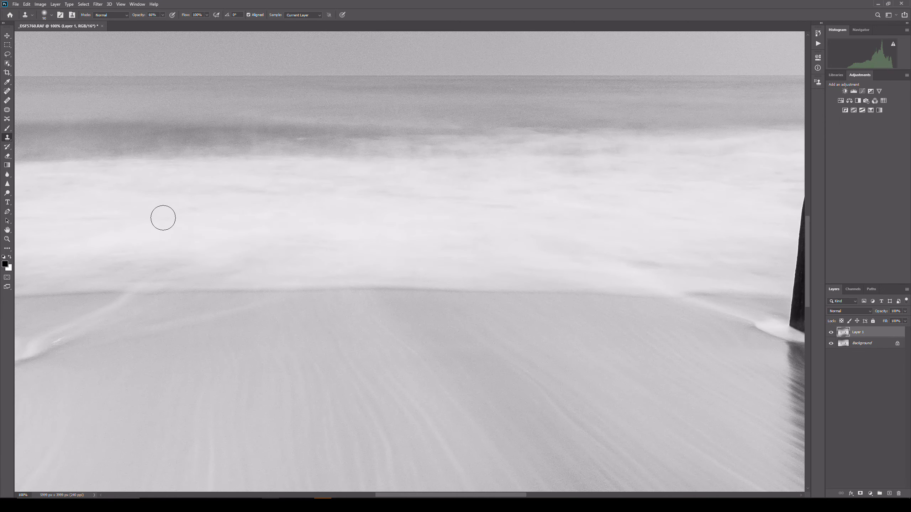
drag(131, 145, 538, 219)
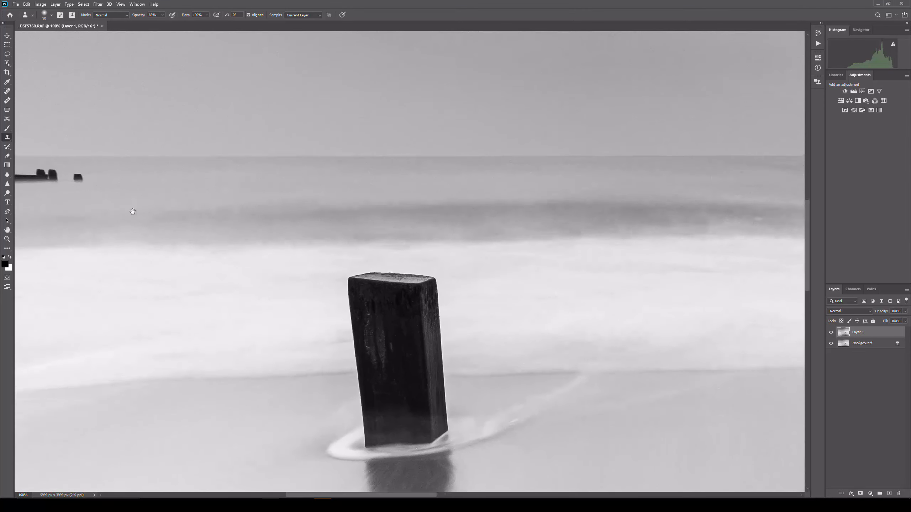
drag(134, 212, 381, 235)
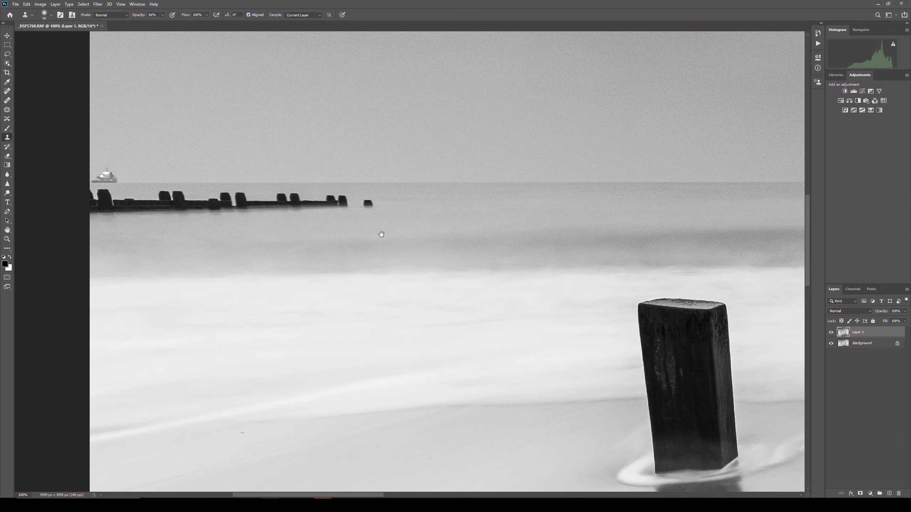
click(7, 92)
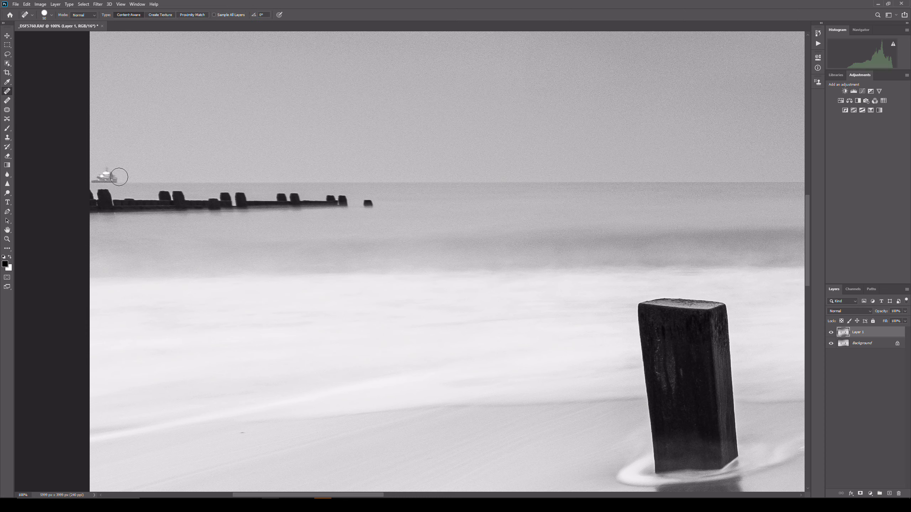
key(bracketright)
key(bracketright)
click(111, 175)
click(101, 176)
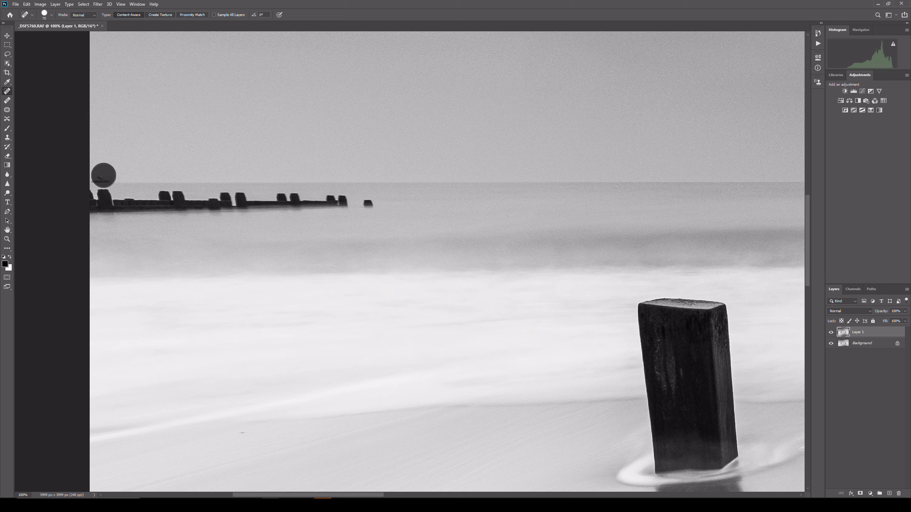
click(94, 176)
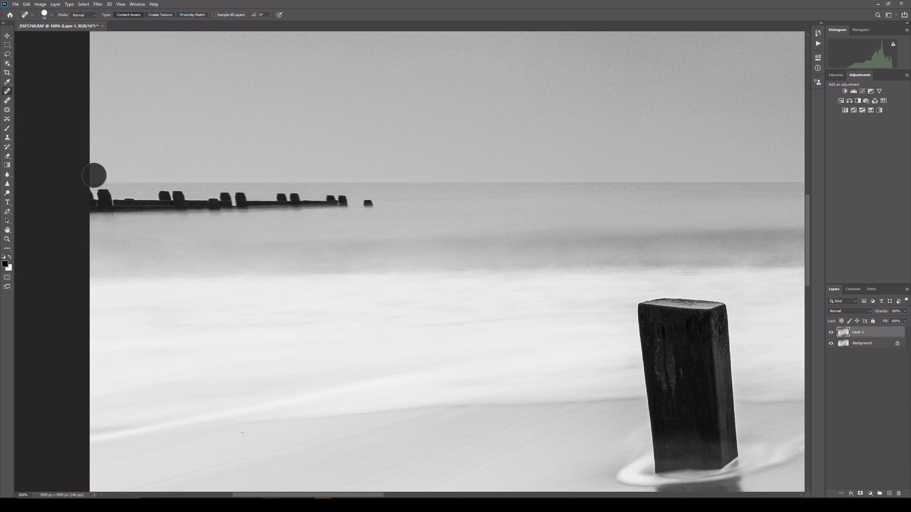
click(118, 175)
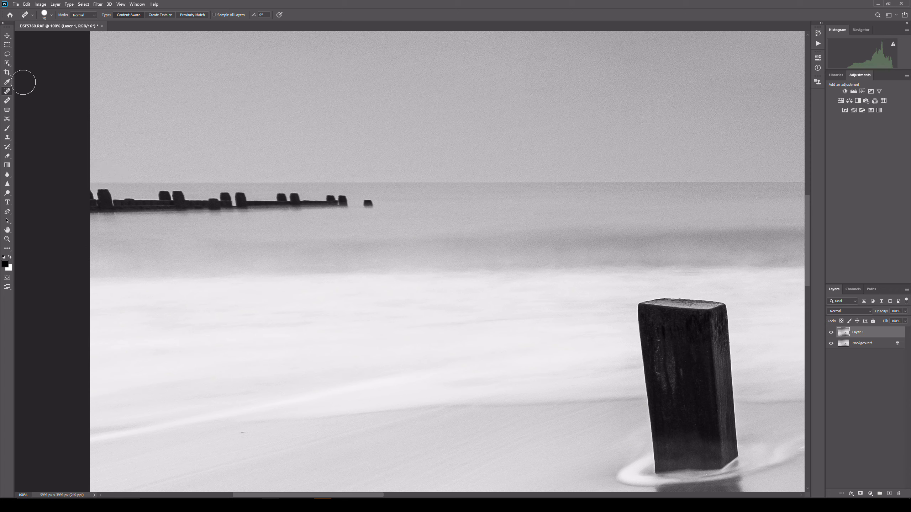
Step: Lasso the groyne and detached post at the photo's left edge, replace them with a Content-Aware fill at 100% opacity, and deselect
click(7, 55)
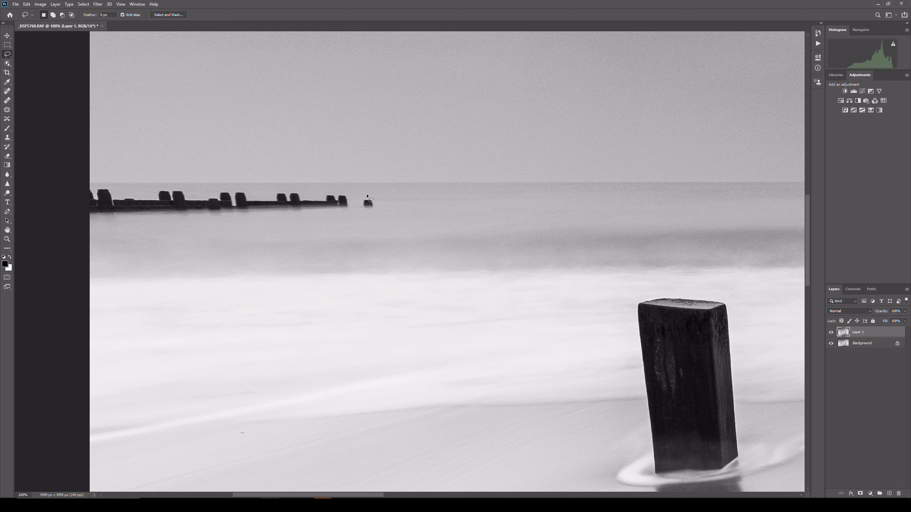
mouse_move(367, 195)
mouse_down()
mouse_move(381, 207)
mouse_move(373, 213)
mouse_move(118, 221)
mouse_move(85, 220)
mouse_move(81, 199)
mouse_move(81, 186)
mouse_move(367, 195)
mouse_up()
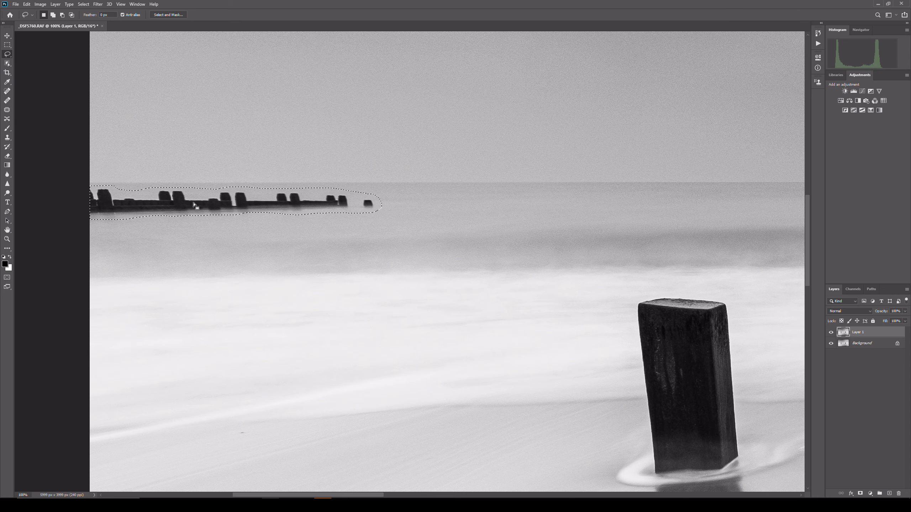
right_click(195, 201)
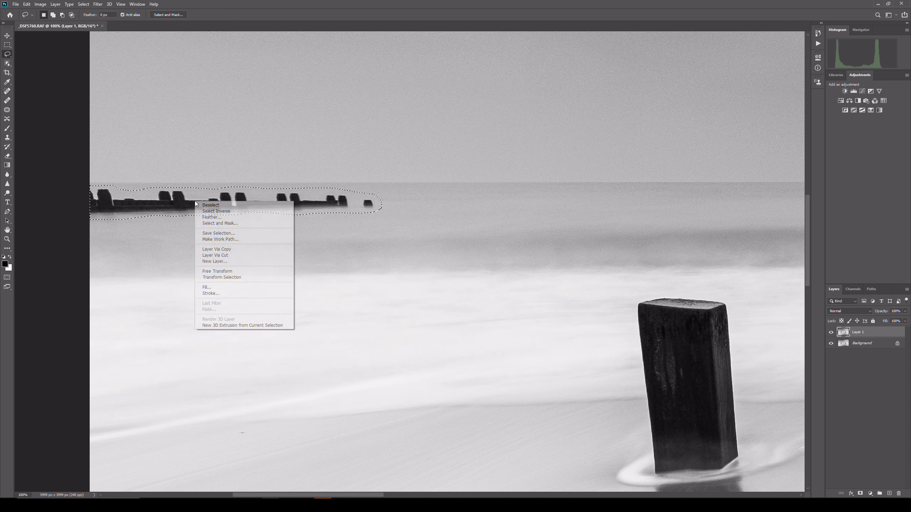
click(210, 289)
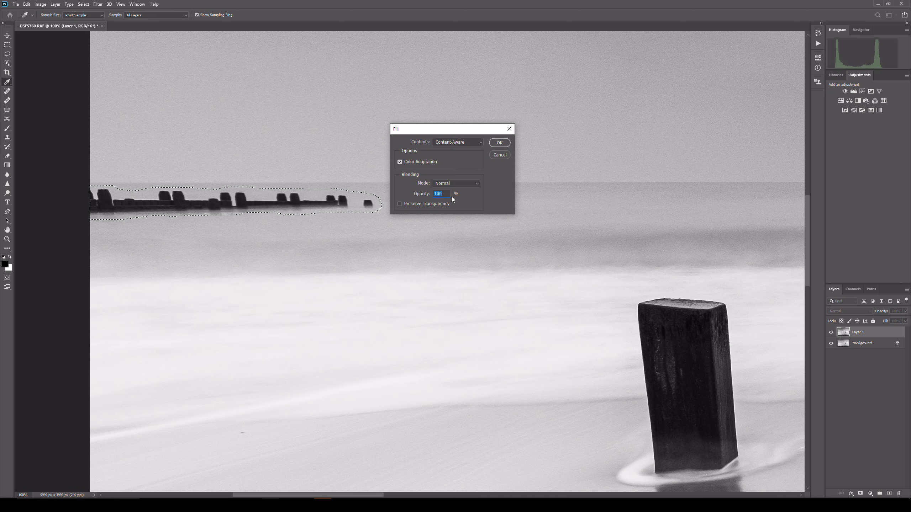
click(499, 143)
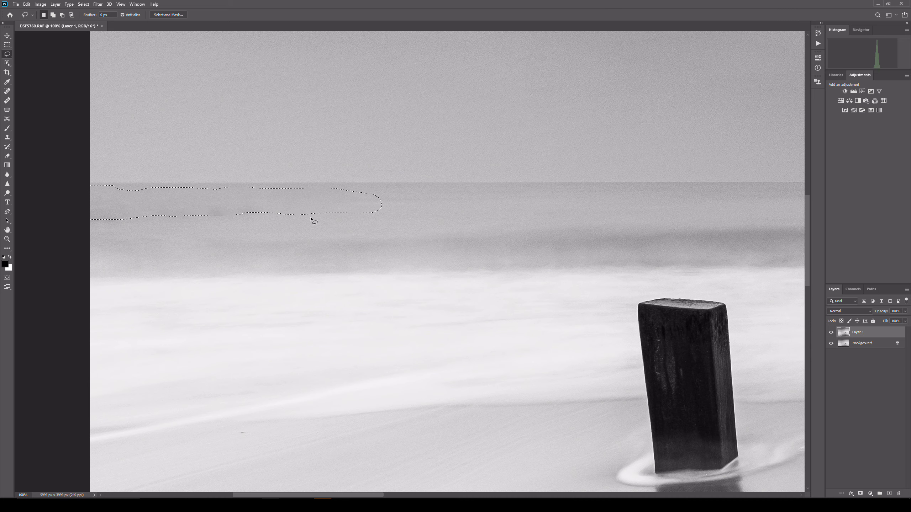
right_click(296, 205)
click(313, 209)
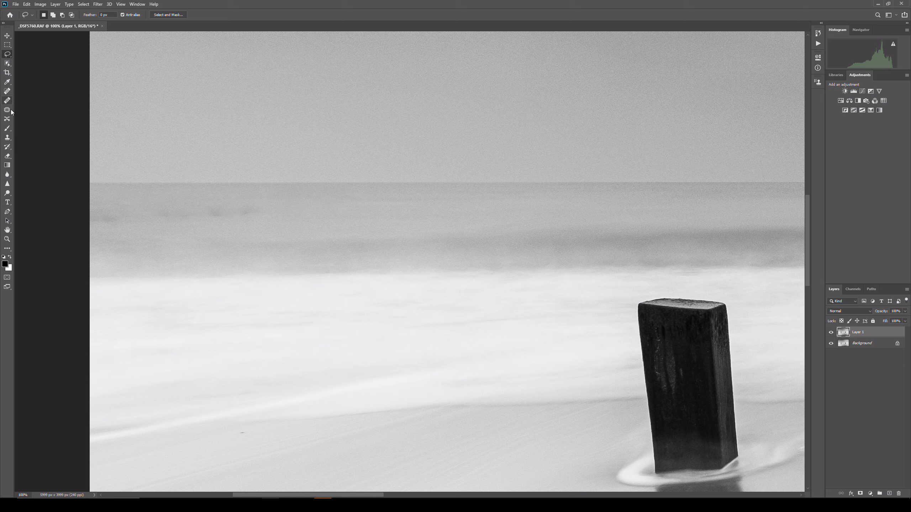
Step: Clone clean seawater over the dark smudges in the filled area below the left part of the horizon
click(7, 138)
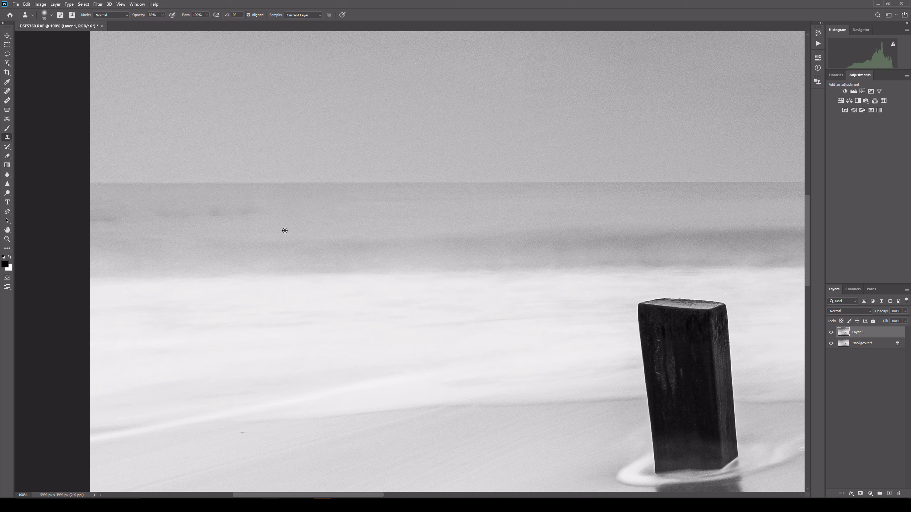
drag(254, 215, 96, 217)
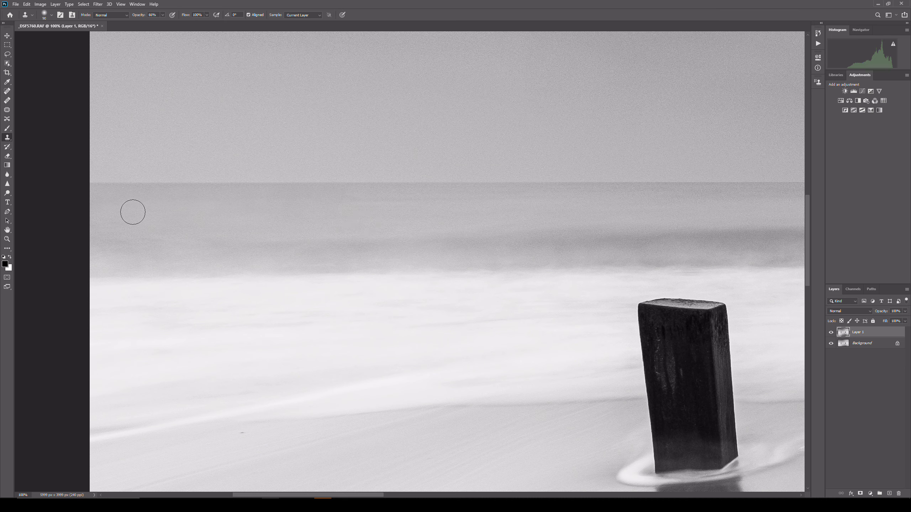
drag(99, 199, 181, 203)
drag(217, 205, 272, 203)
Step: Merge the retouched Layer 1 into the Background layer
key(ctrl+0)
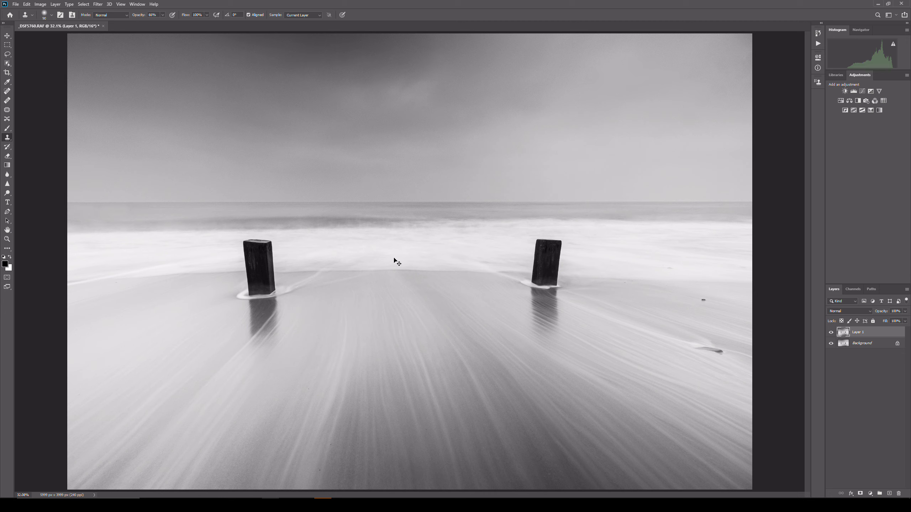
key(ctrl+z)
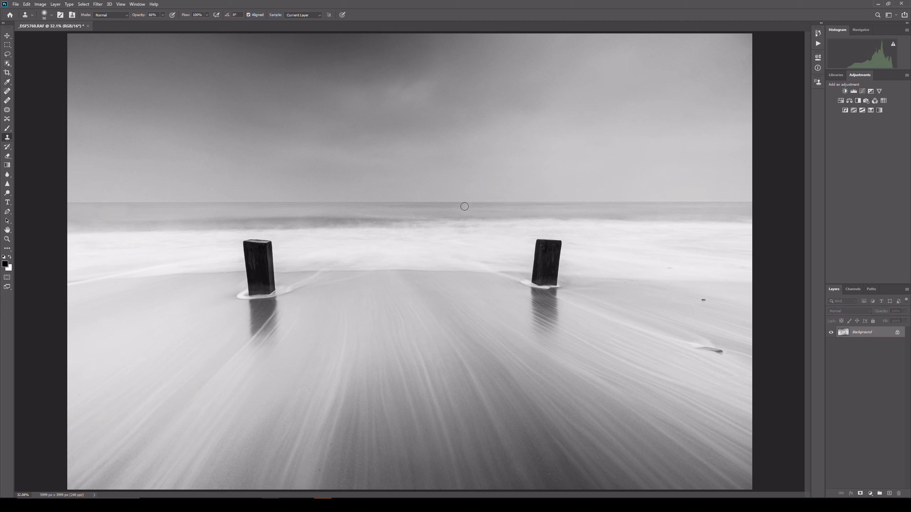